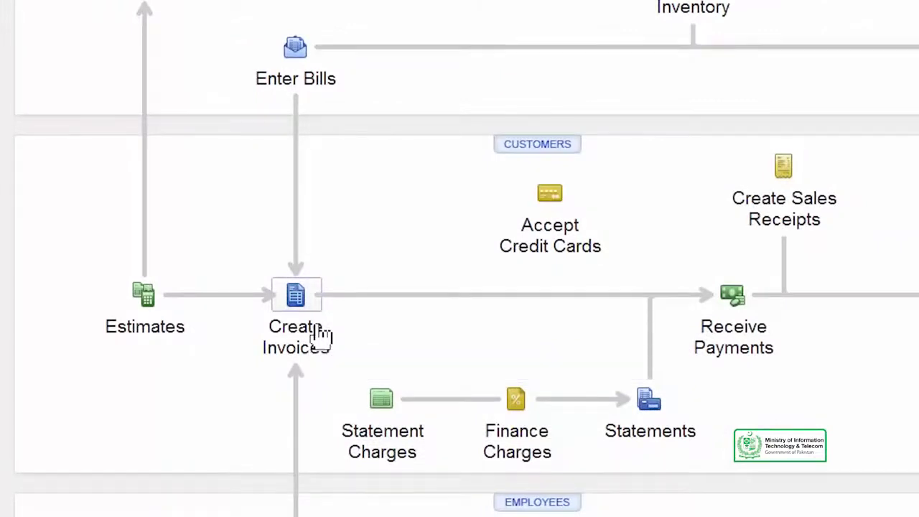
- Start a new invoice and select the customer to bill
click(319, 334)
click(473, 35)
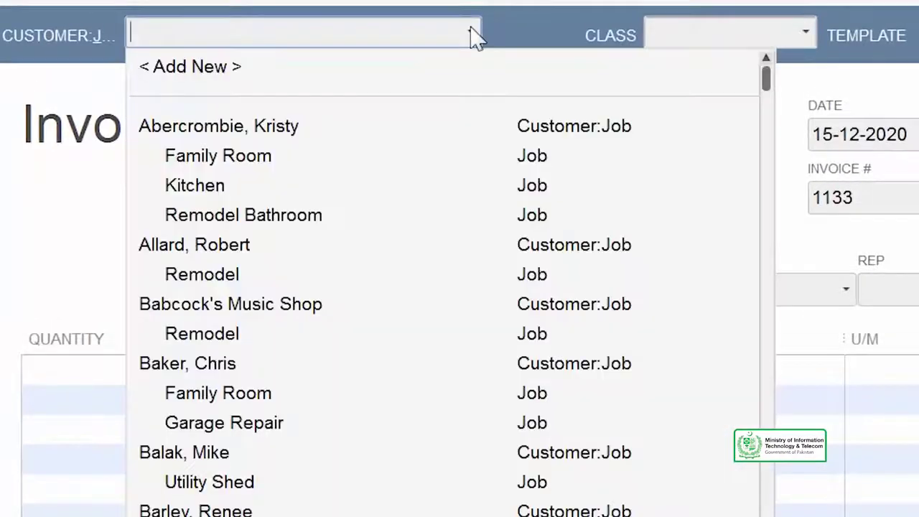
click(240, 365)
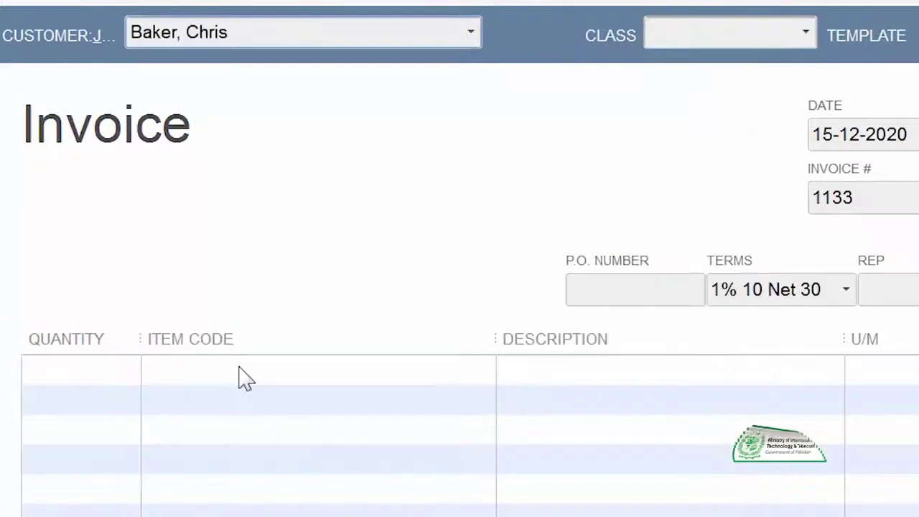
- Bill 100 units of Installation at 35.00 (3,500.00) on invoice 1133 and save it
click(394, 362)
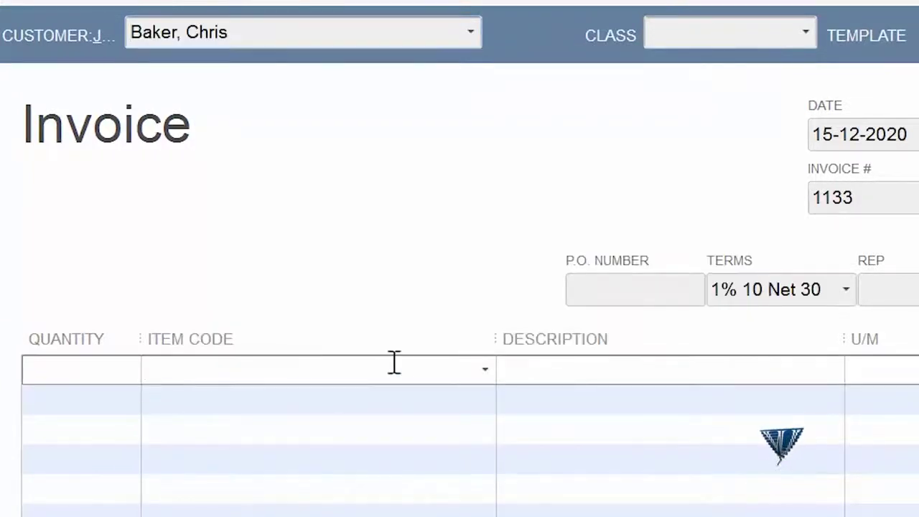
click(485, 371)
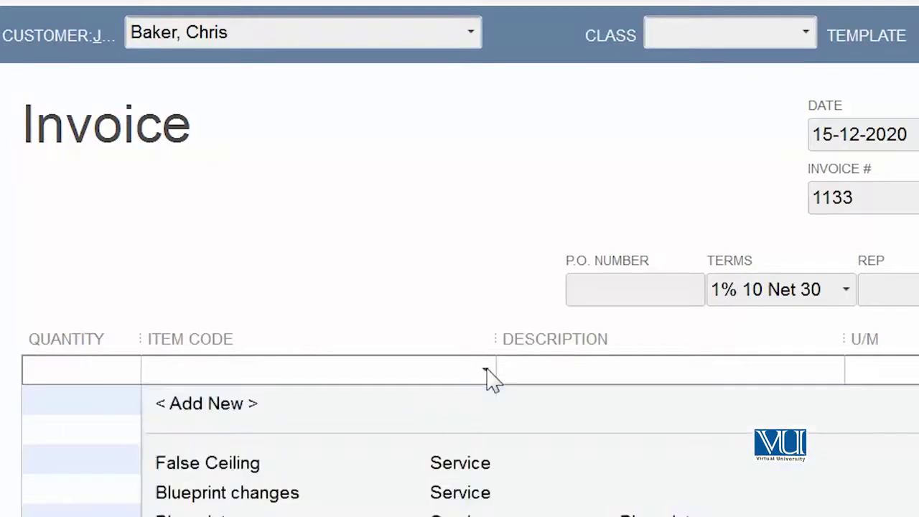
text(Installation)
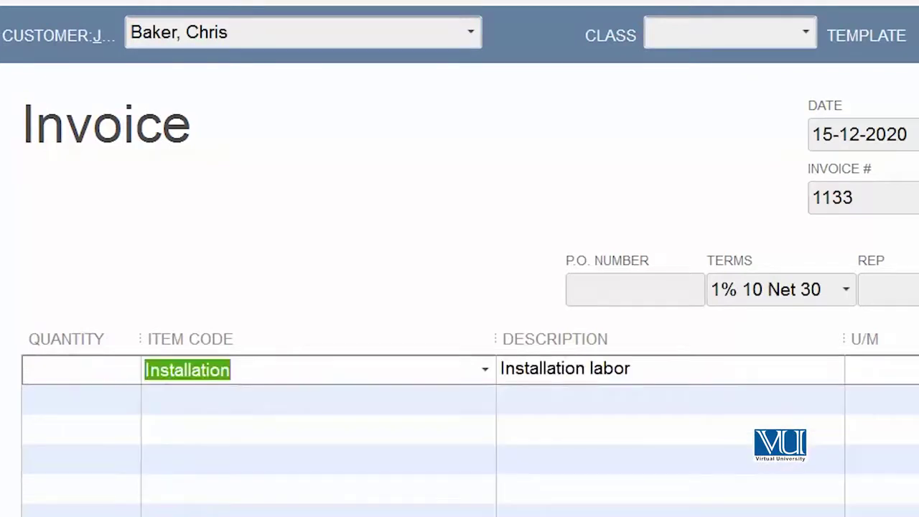
key(shift+Tab)
text(100)
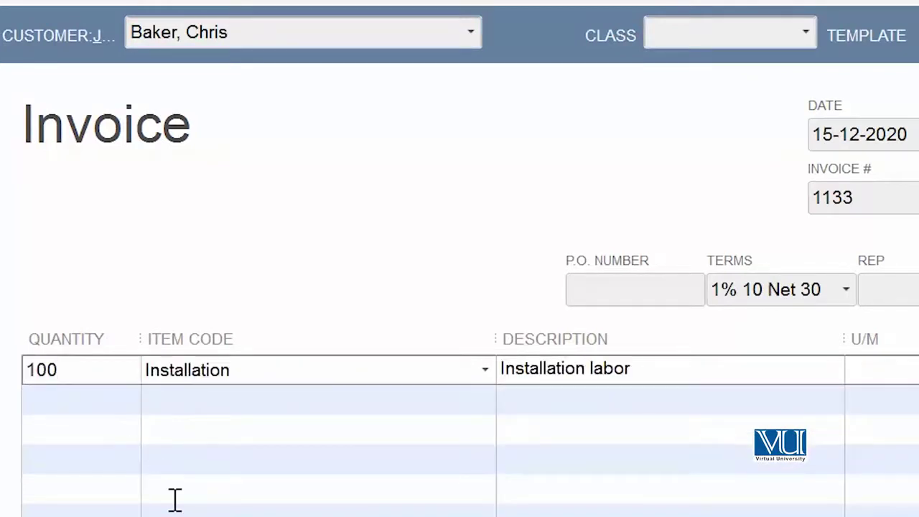
key(Tab)
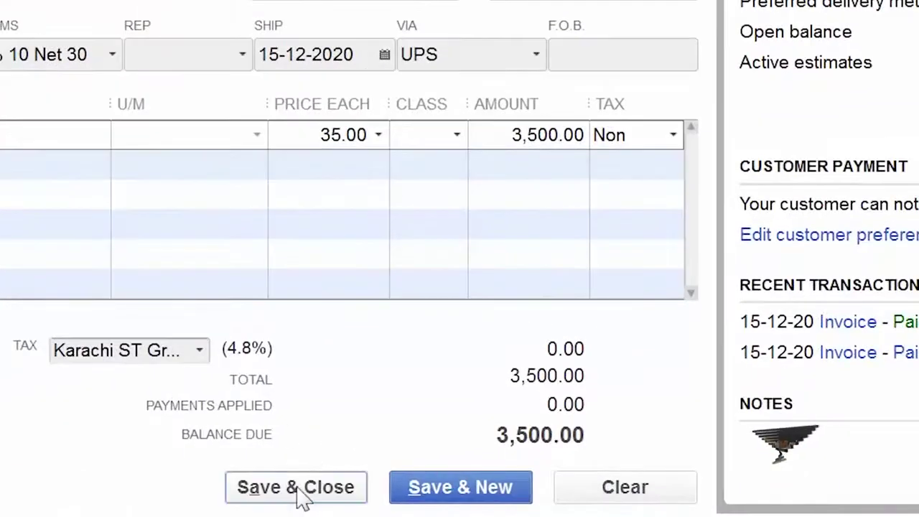
click(301, 488)
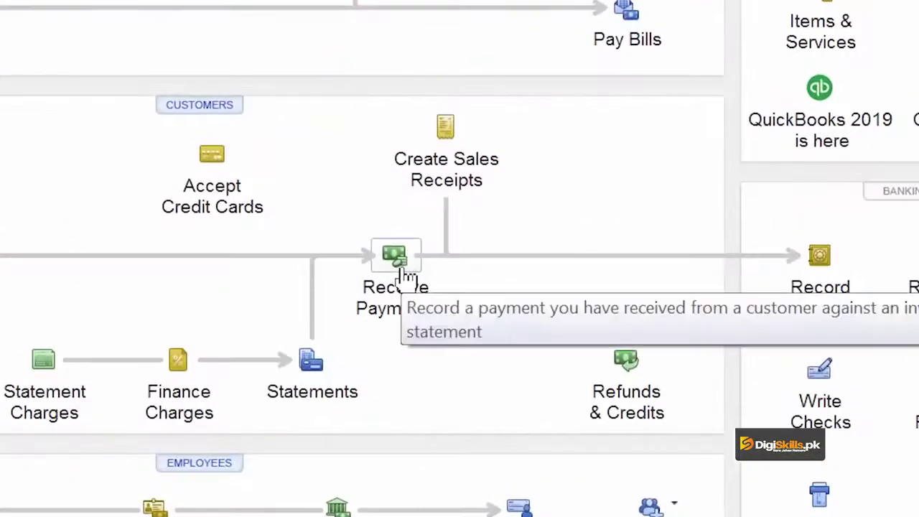
- Begin a Receive Payments entry of 3,000.00 from the same customer
click(401, 290)
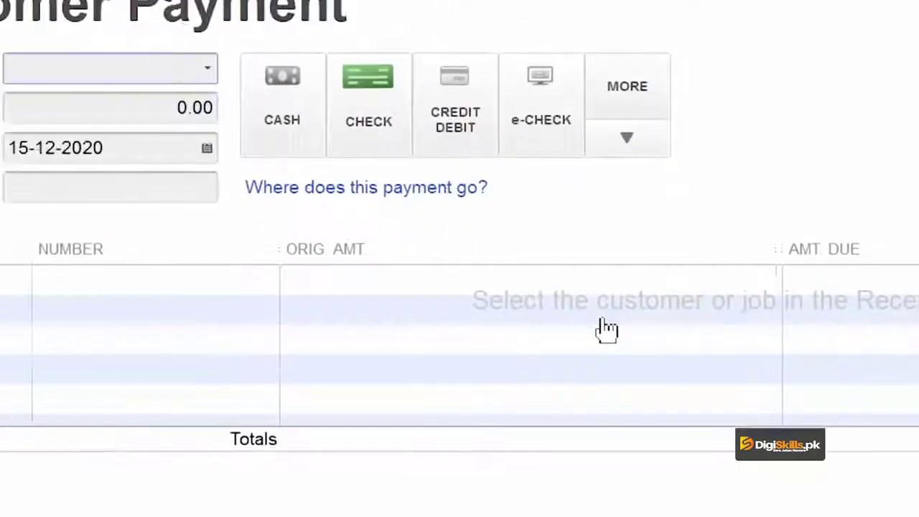
click(208, 68)
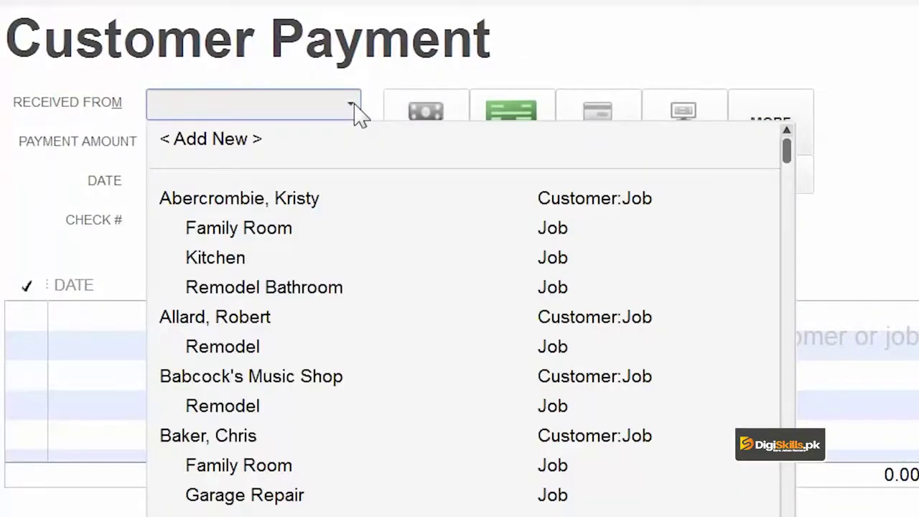
click(243, 438)
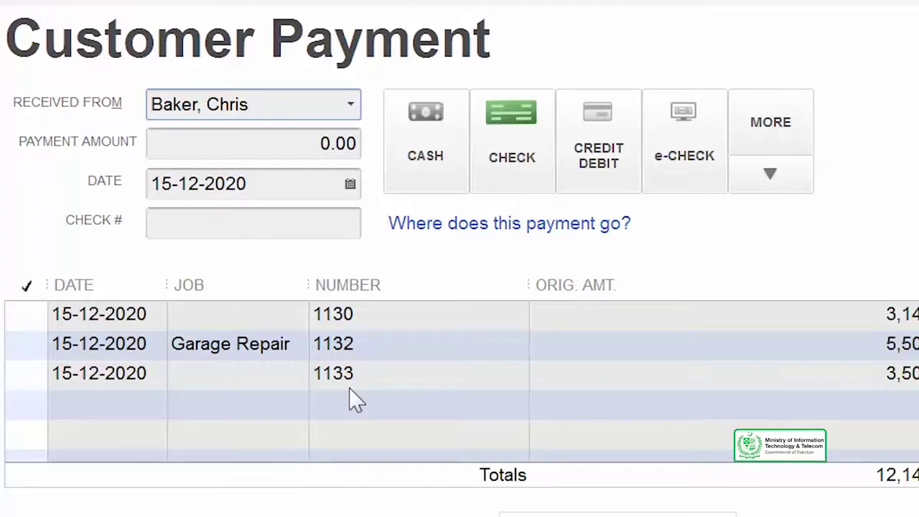
click(266, 144)
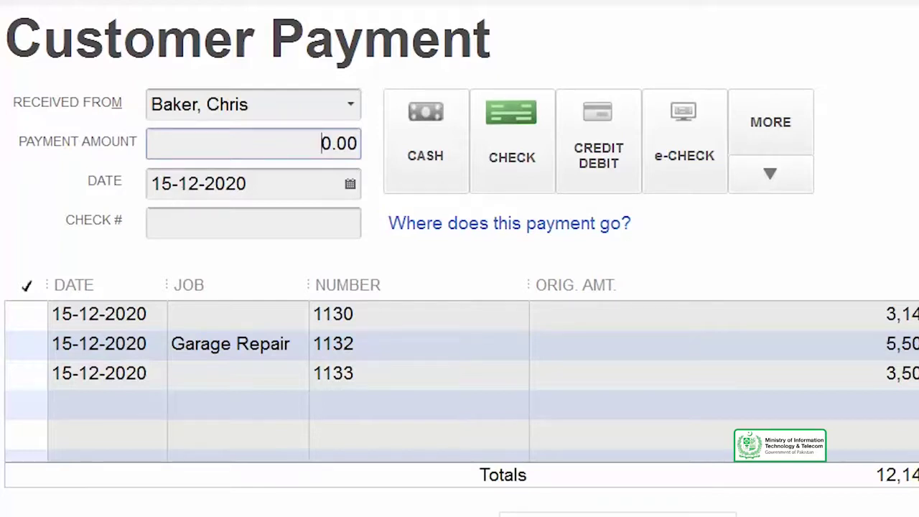
text(300)
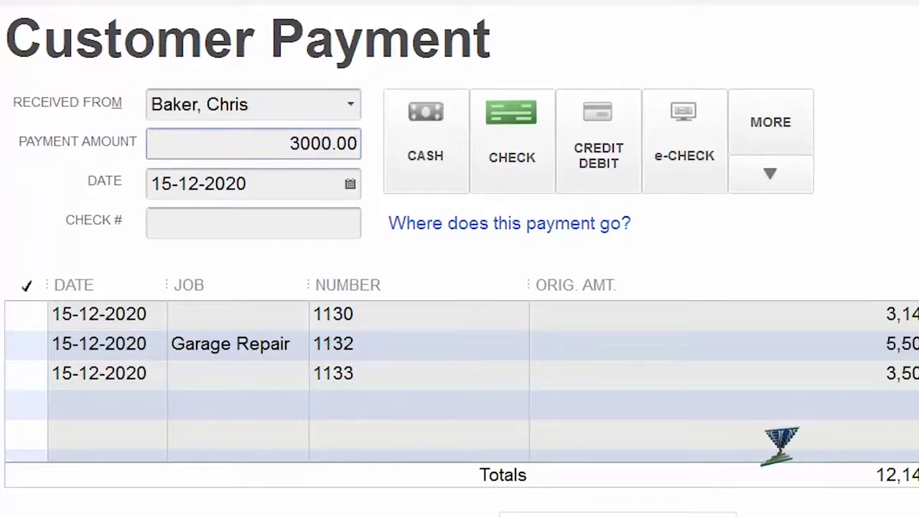
key(Tab)
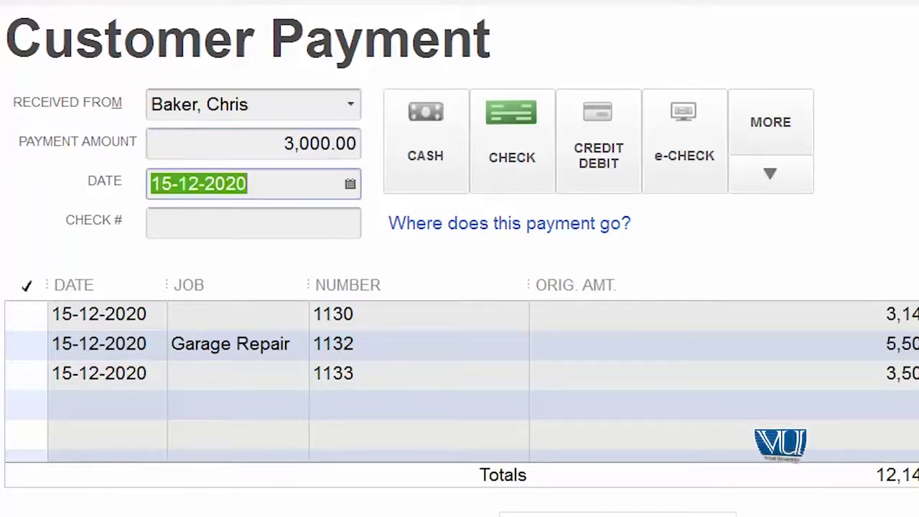
click(308, 225)
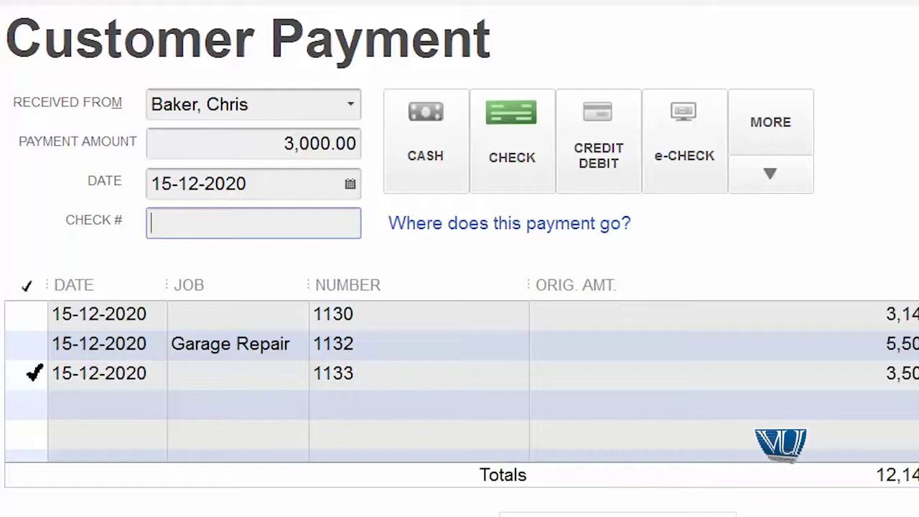
- Apply the 3,000.00 payment to invoice 1133 and save and close it
click(34, 374)
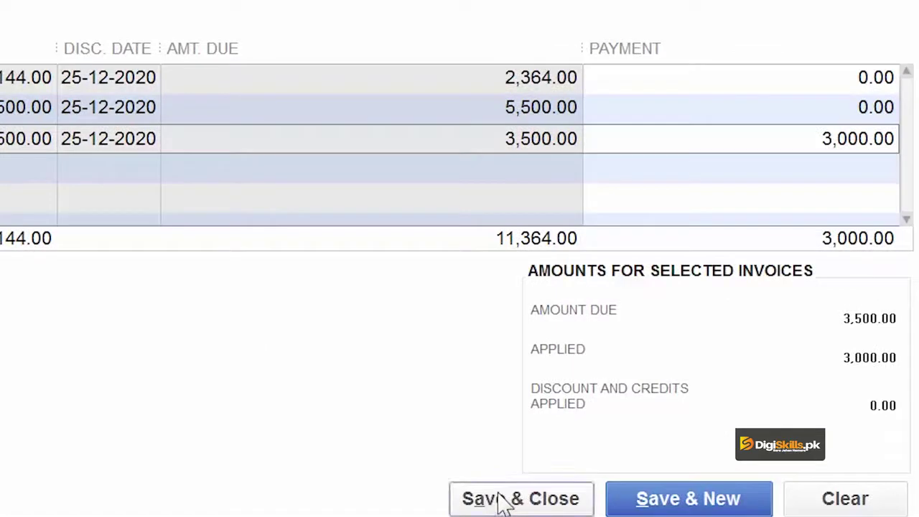
click(505, 501)
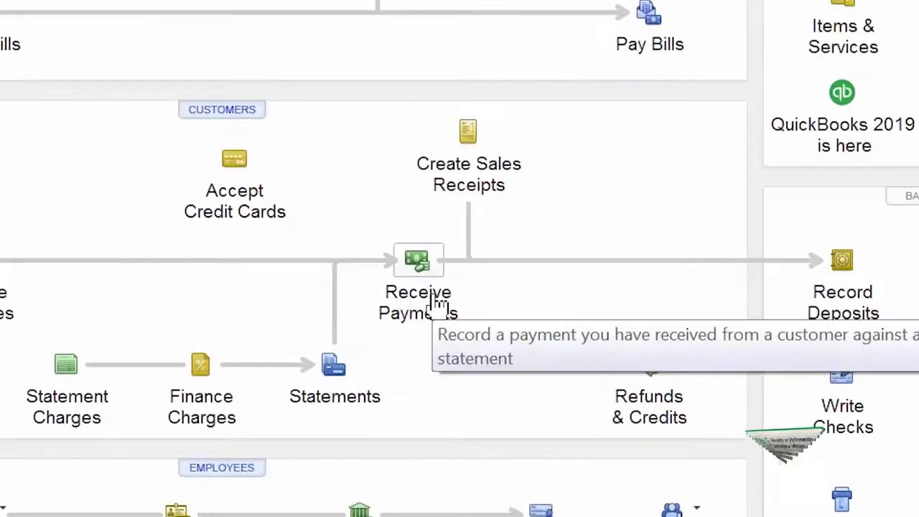
- Begin a new 500.00 customer payment from the same customer
click(436, 305)
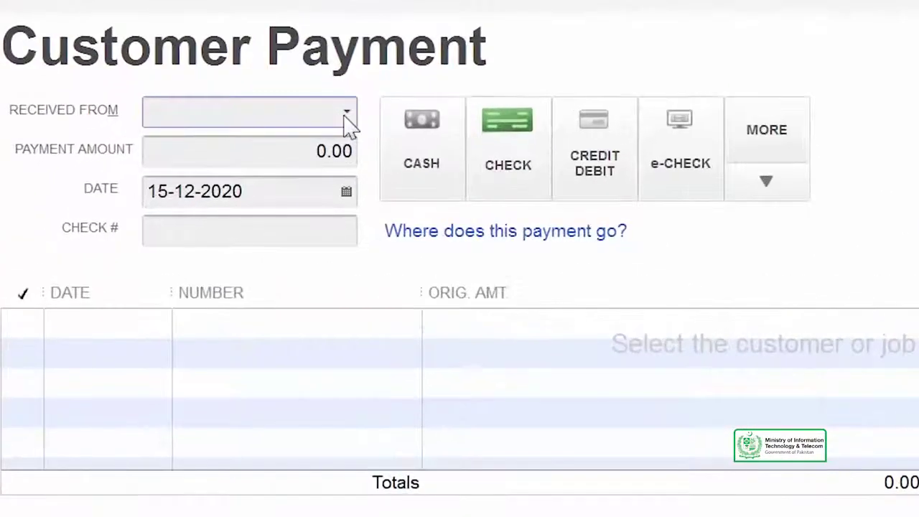
click(285, 137)
click(260, 451)
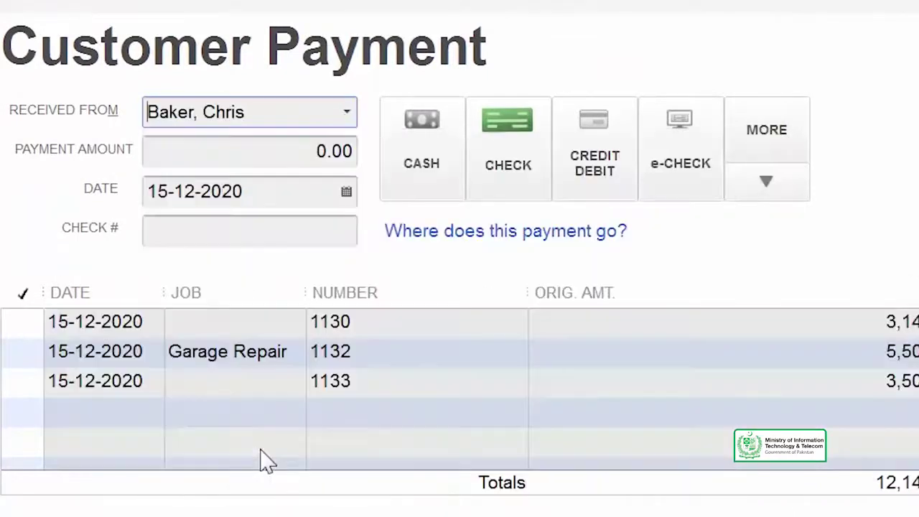
click(291, 155)
text(00)
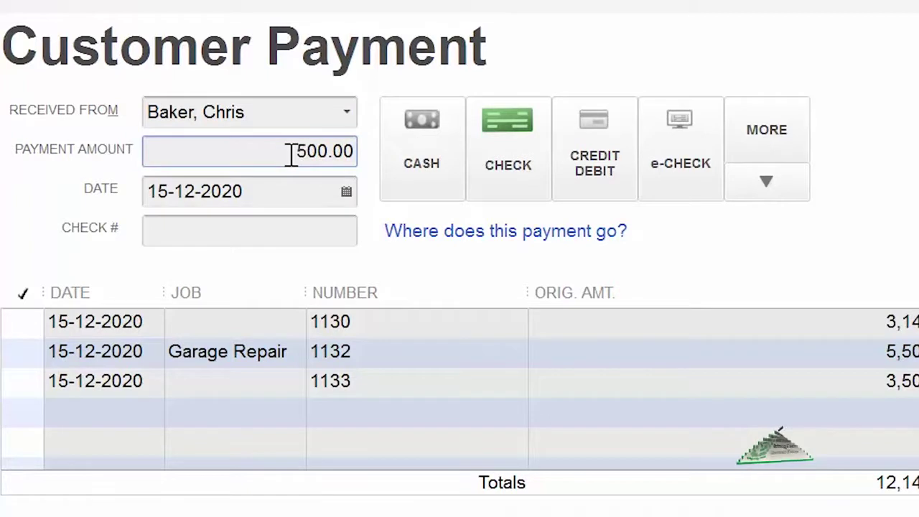
key(Delete)
key(Tab)
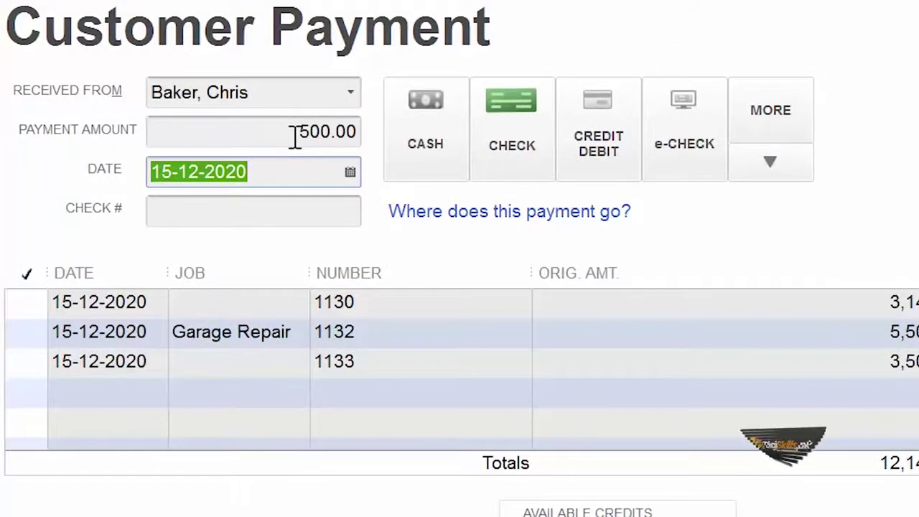
- Tick invoice 1133 so the 500.00 payment clears its remaining balance
click(32, 361)
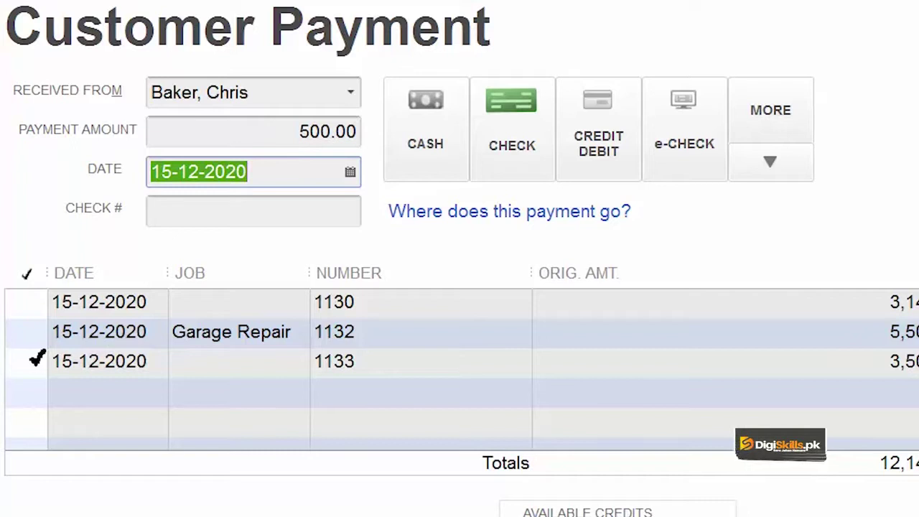
click(32, 361)
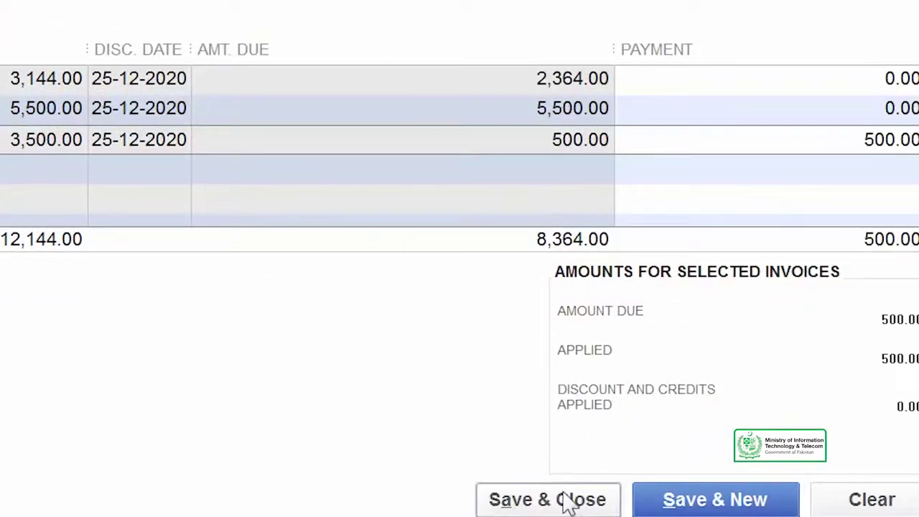
- Save the 500.00 payment, then reopen Receive Payments to see only invoices 1130 and 1132 open
click(570, 505)
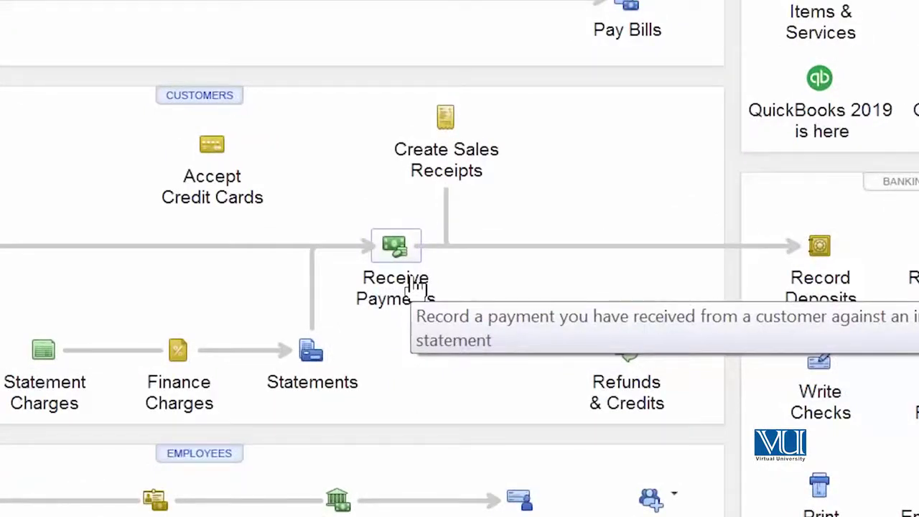
click(415, 286)
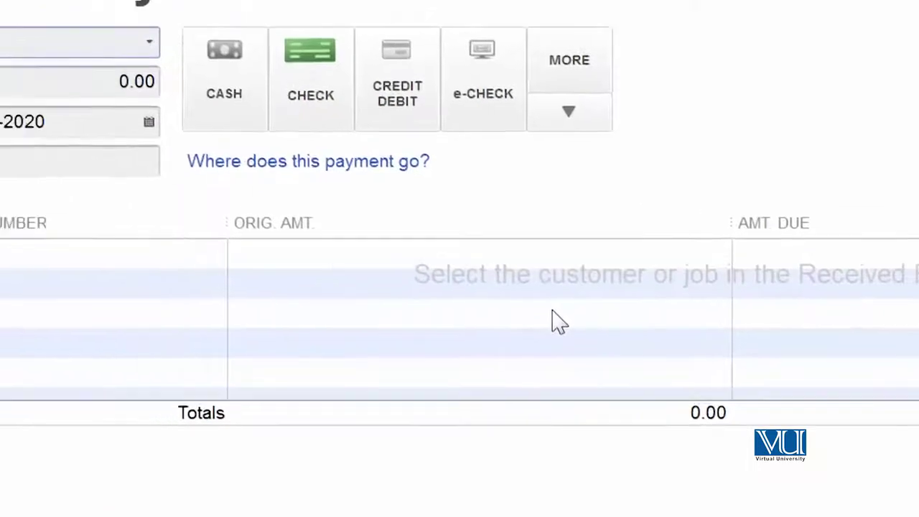
click(149, 43)
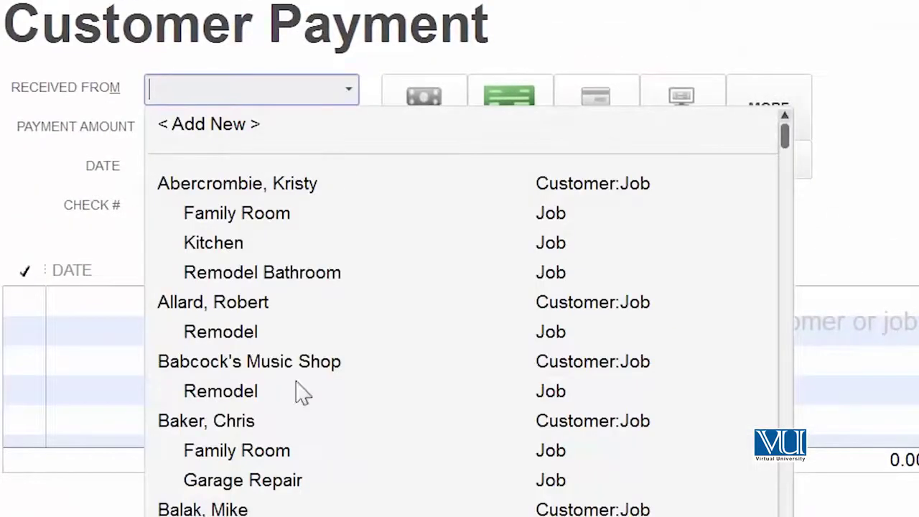
click(242, 426)
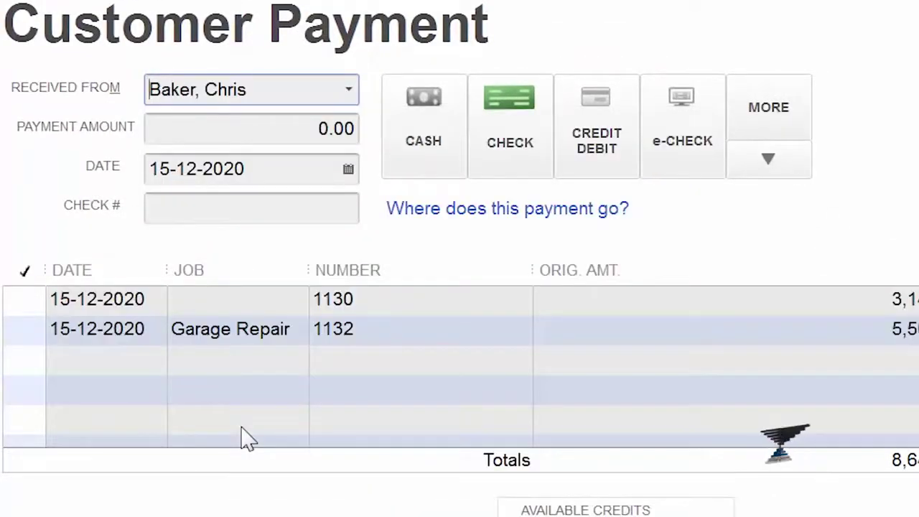